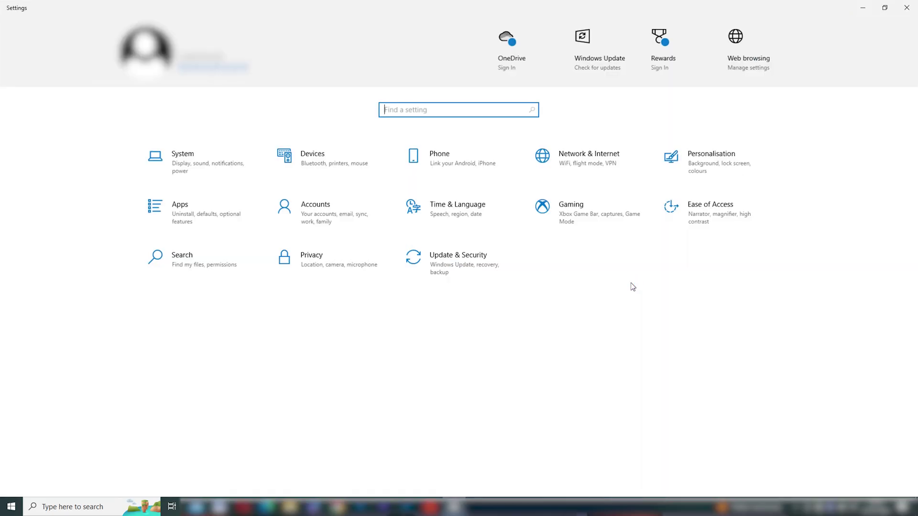
- Go from Power & sleep settings to the Balanced plan's advanced power settings
click(216, 171)
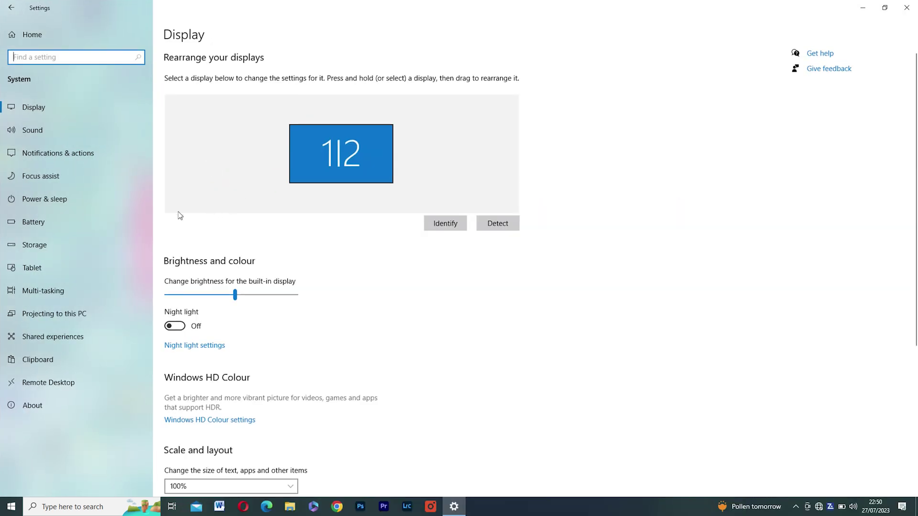
click(107, 199)
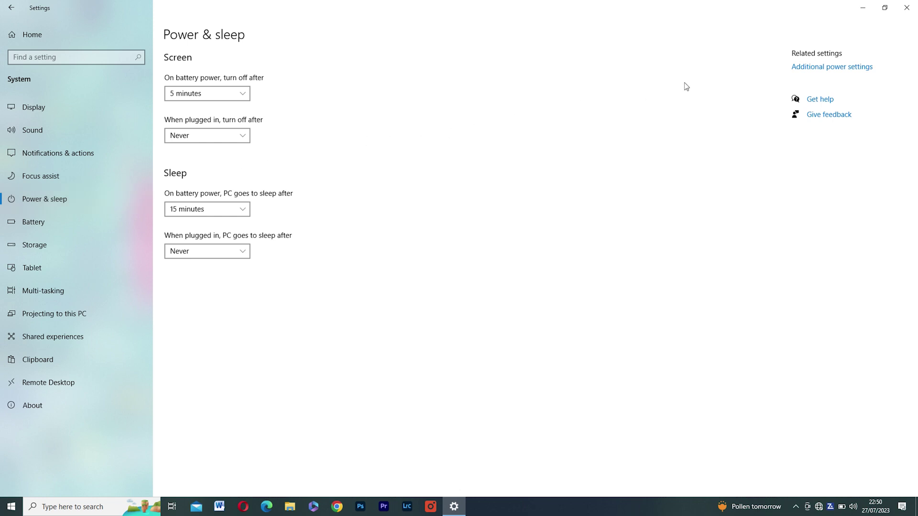
click(840, 72)
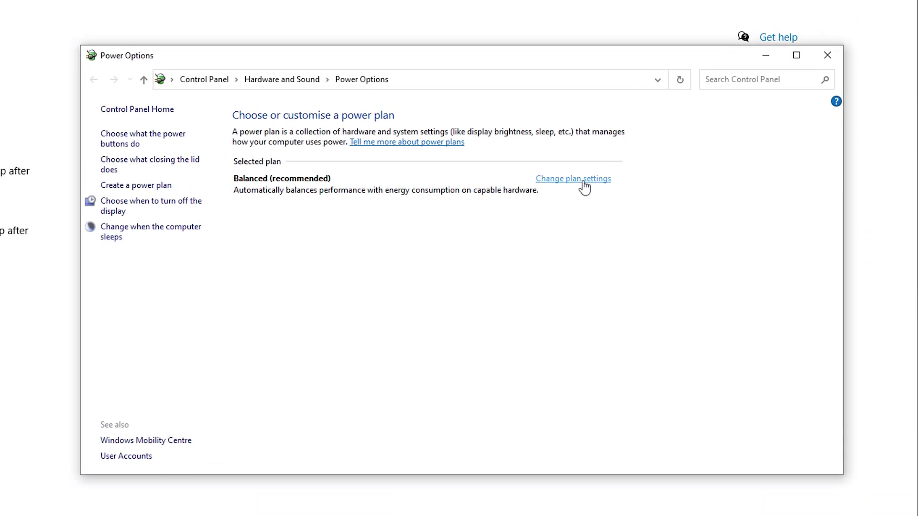
click(584, 180)
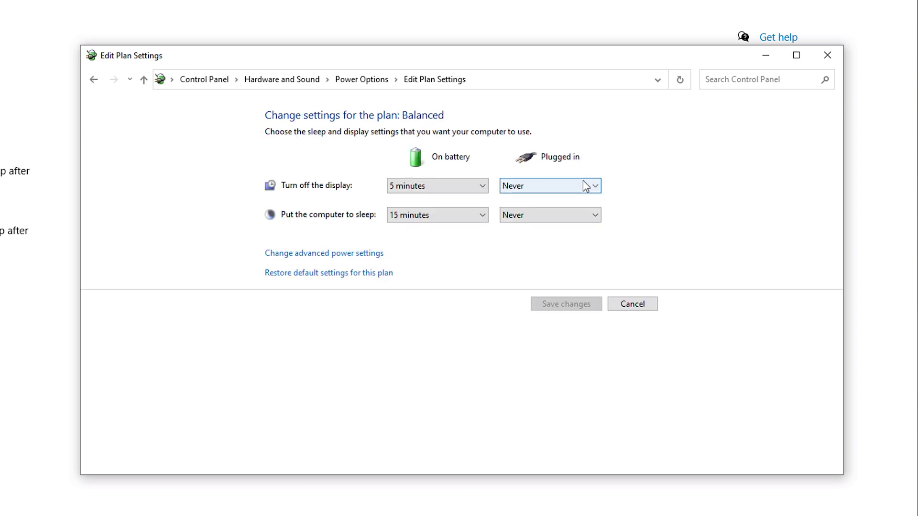
click(367, 256)
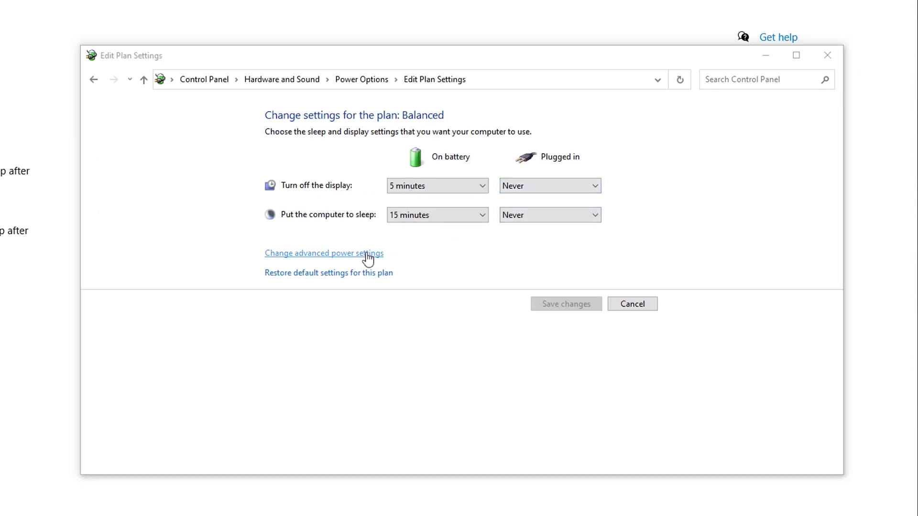
- Set Maximum processor state to 80% on battery and plugged in, then apply
scroll(245, 185, down, 1)
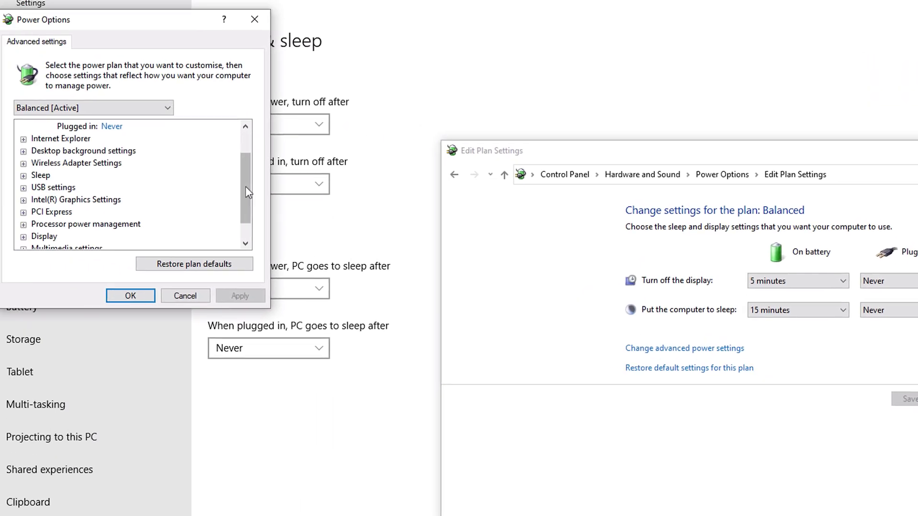
mouse_move(264, 196)
mouse_down()
mouse_move(269, 168)
mouse_move(264, 202)
mouse_up()
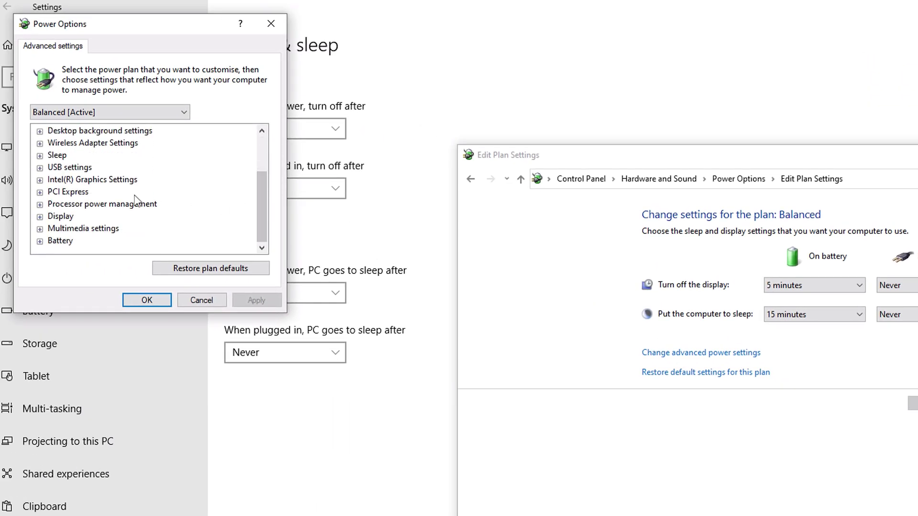
click(40, 206)
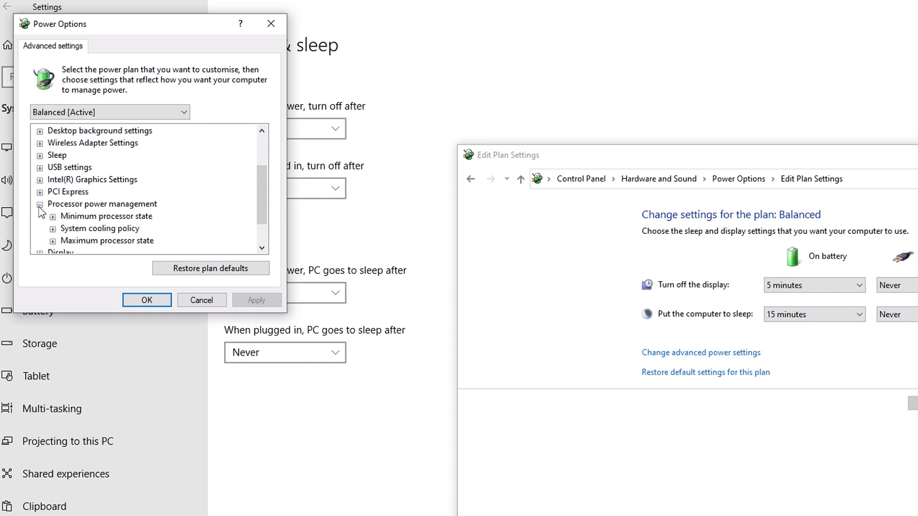
click(53, 242)
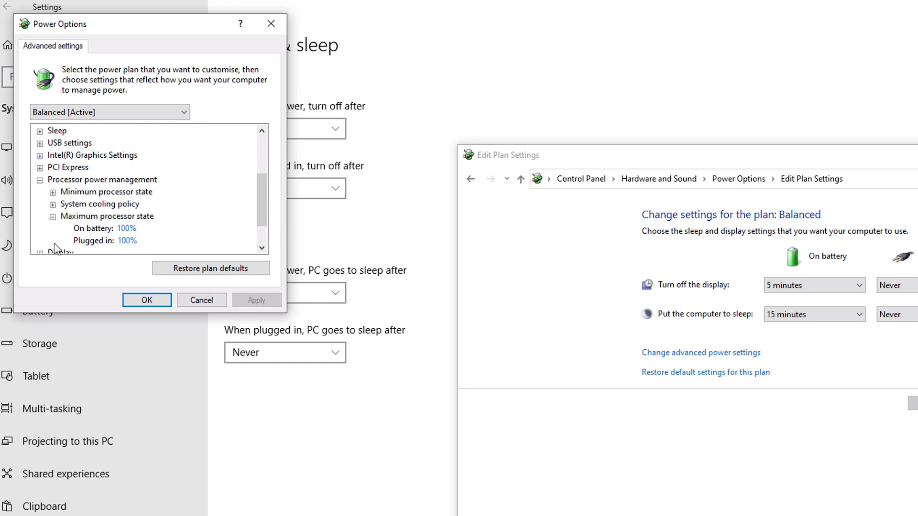
click(126, 228)
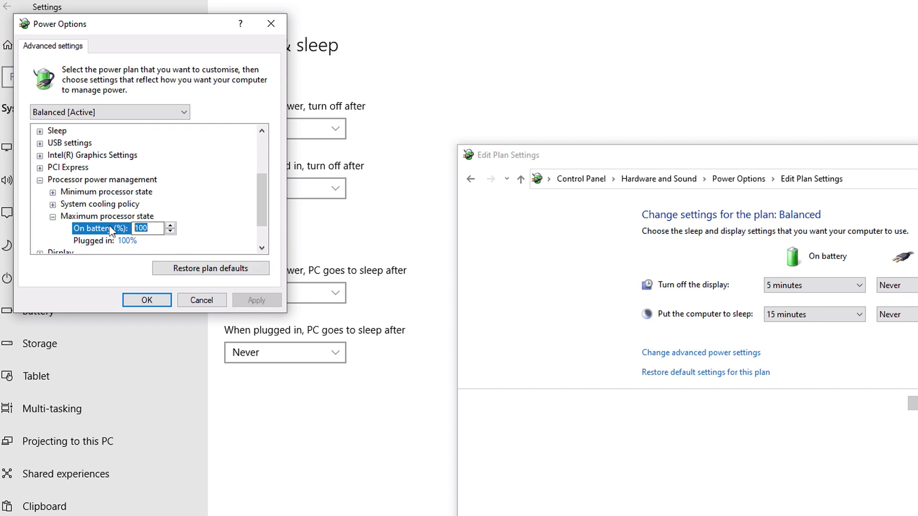
text(80)
click(126, 241)
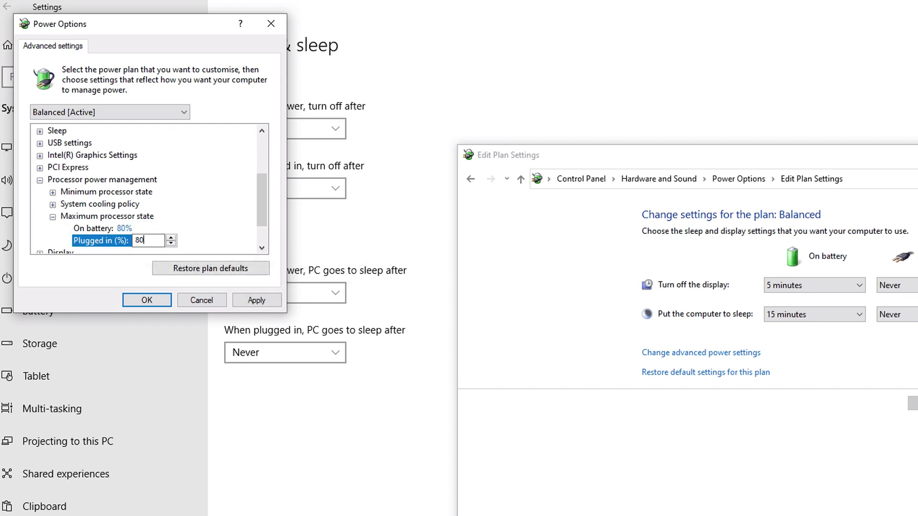
click(253, 300)
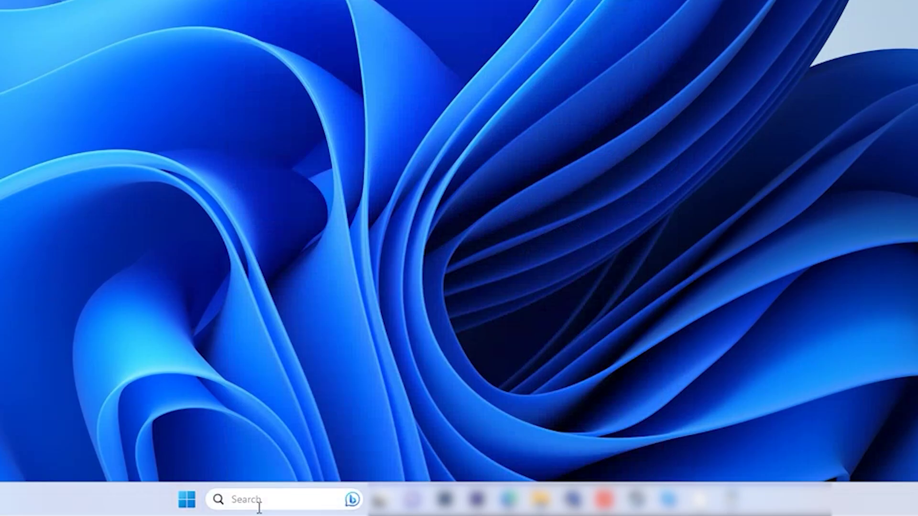
- Search for 'comm' and choose Run as administrator on the Command Prompt result
click(258, 500)
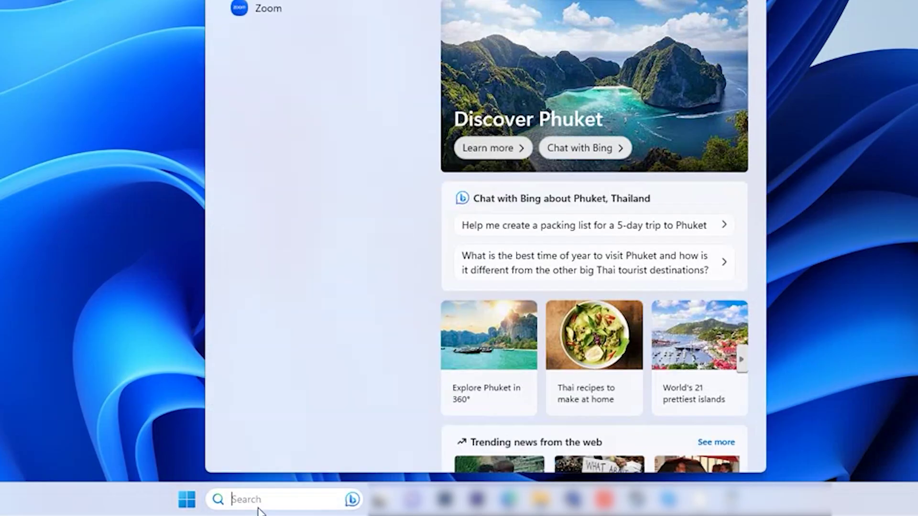
text(comm)
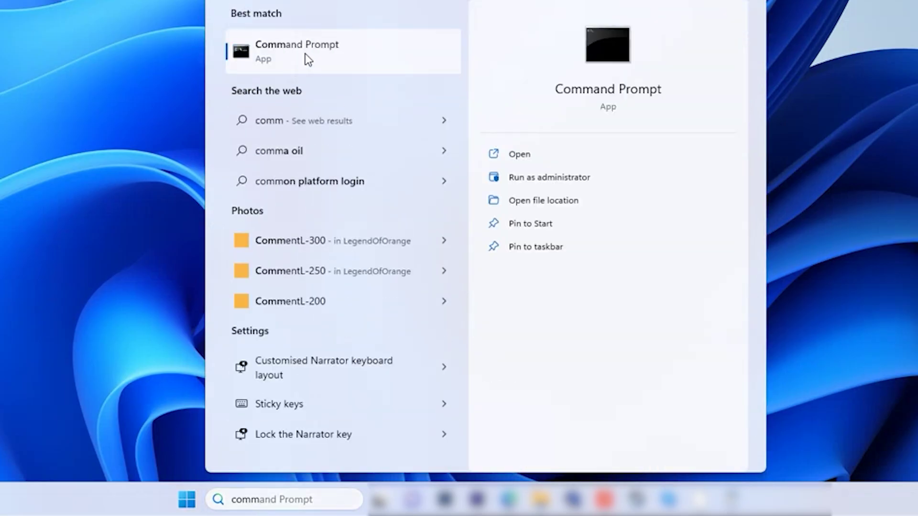
right_click(308, 58)
click(354, 74)
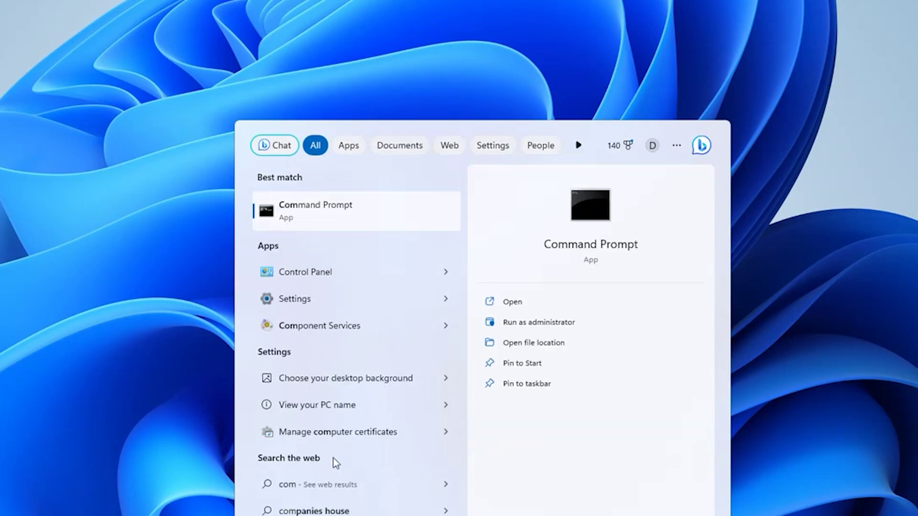
- Run 'DISM /Online /Cleanup-Image /RestoreHealth' in an administrator Command Prompt
right_click(388, 218)
click(455, 234)
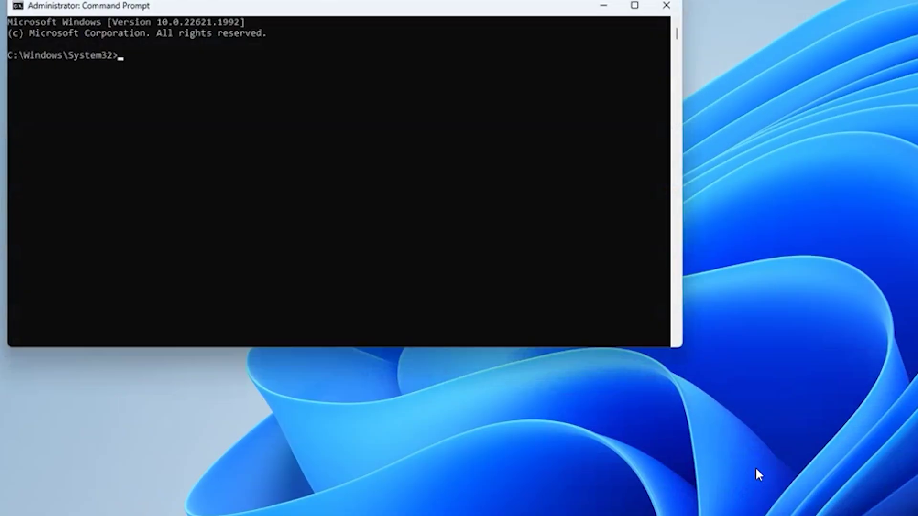
text(DISM /Online /Cleanup-)
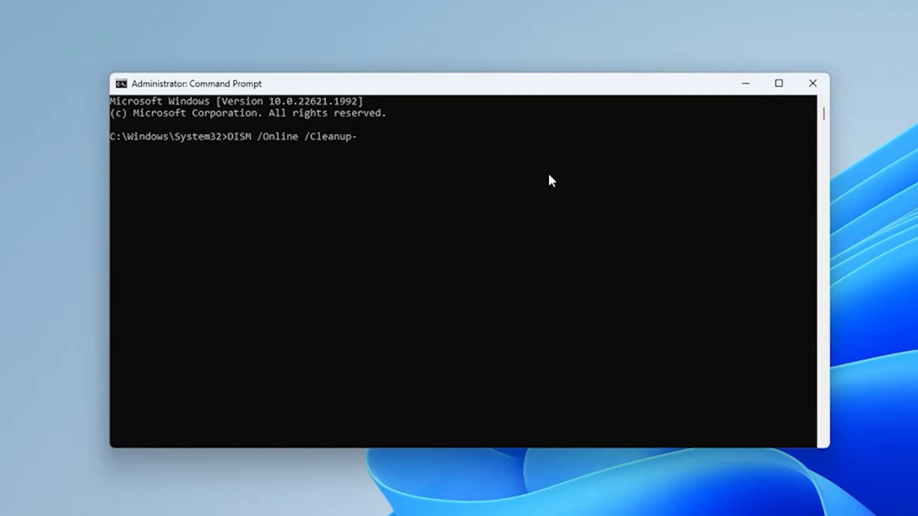
text(Image /RestoreHealth)
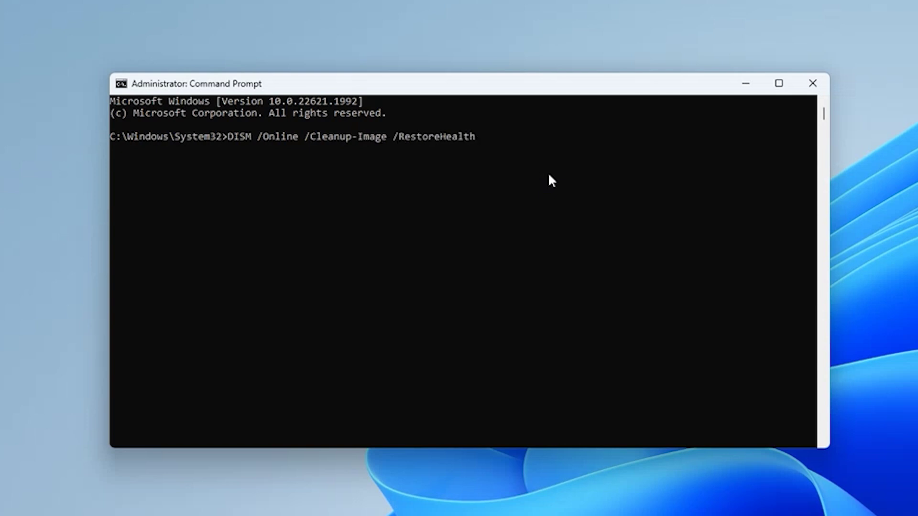
key(Return)
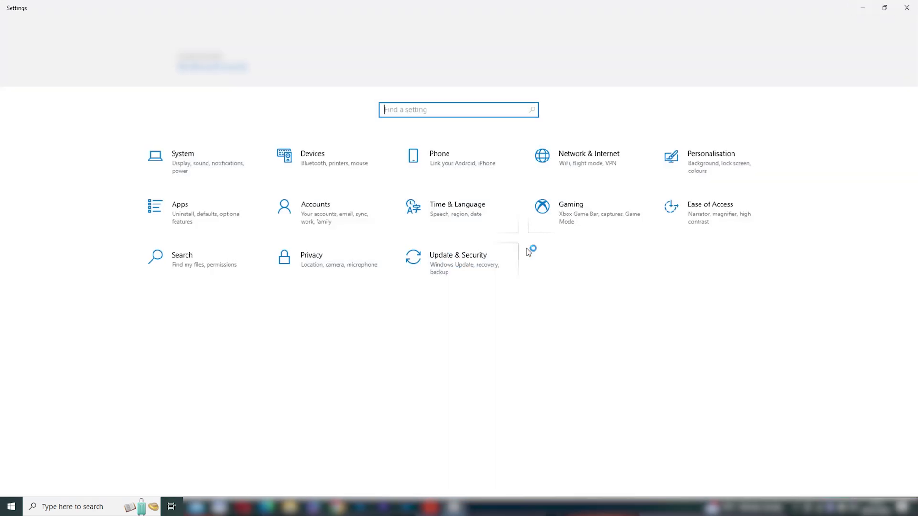
- Choose Get started under Reset this PC in Update & Security > Recovery
click(486, 269)
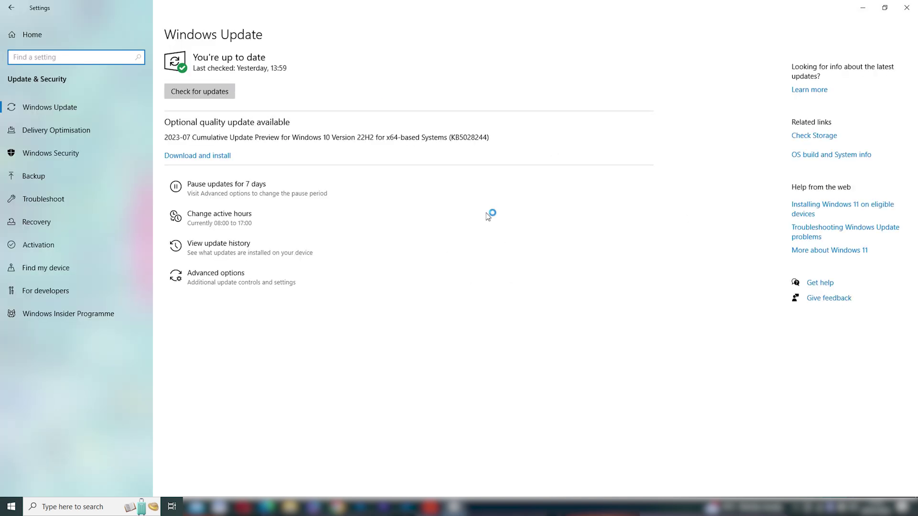
click(101, 220)
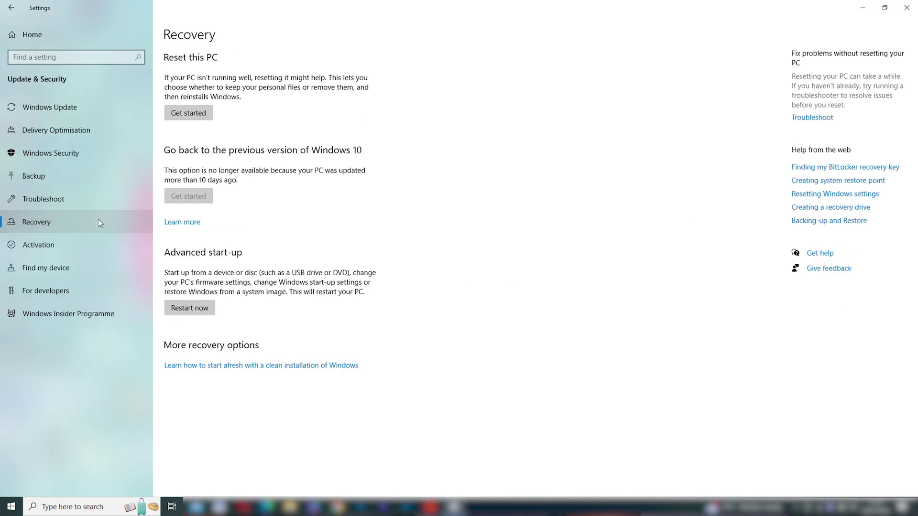
click(203, 114)
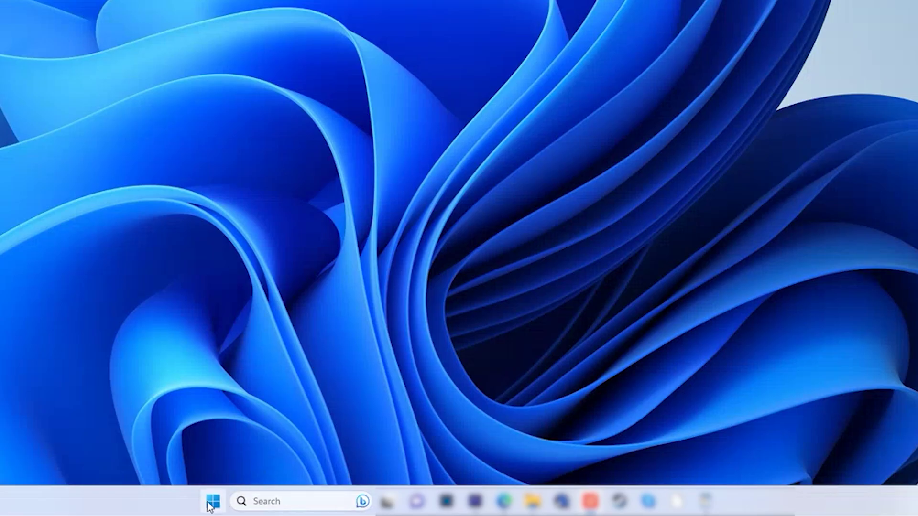
- Open Device Manager from the Start context menu and glance at Display adaptors
right_click(211, 506)
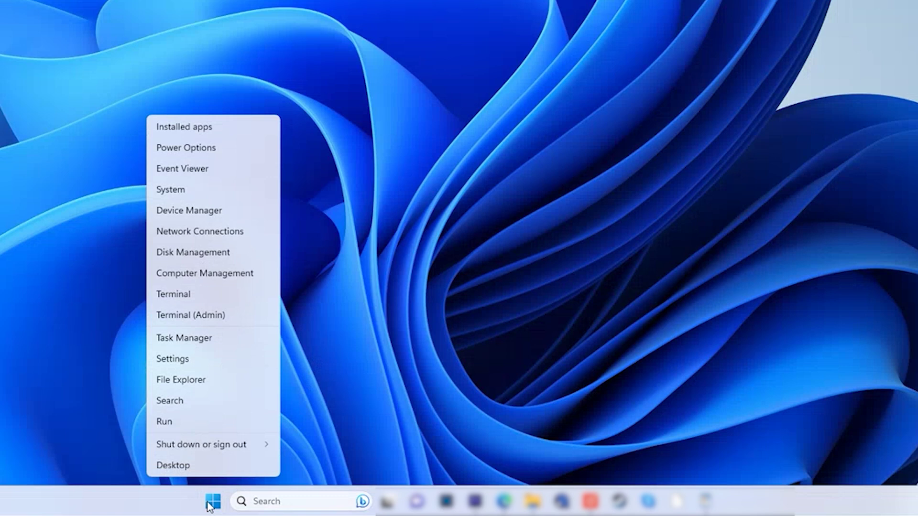
click(203, 214)
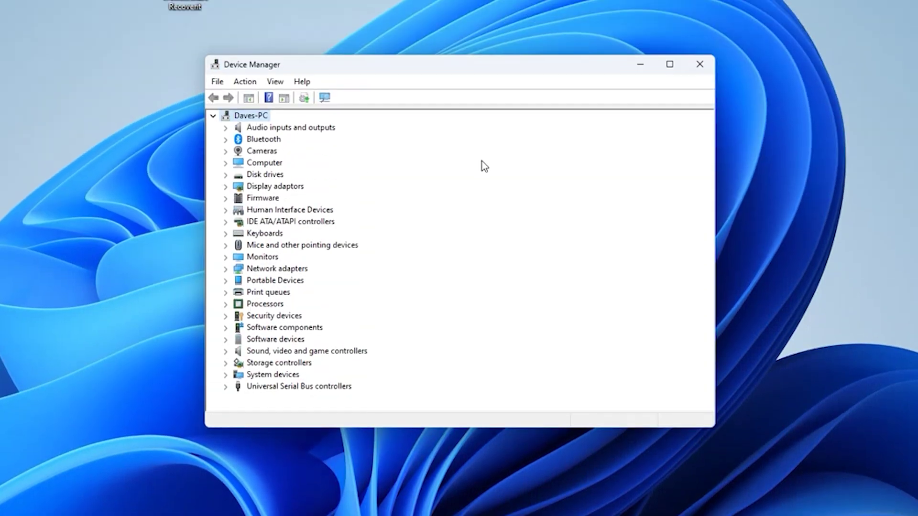
click(224, 187)
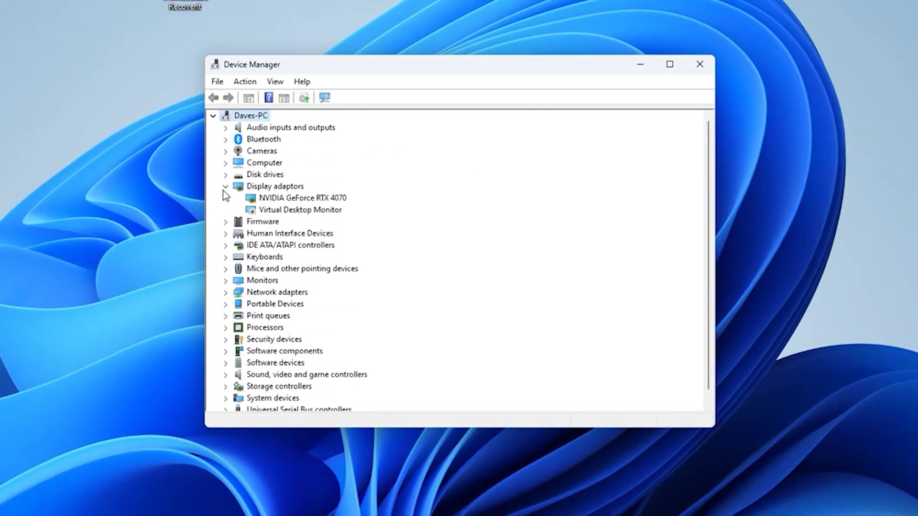
click(225, 187)
- Search automatically for updated drivers for the first processor under Processors
click(226, 304)
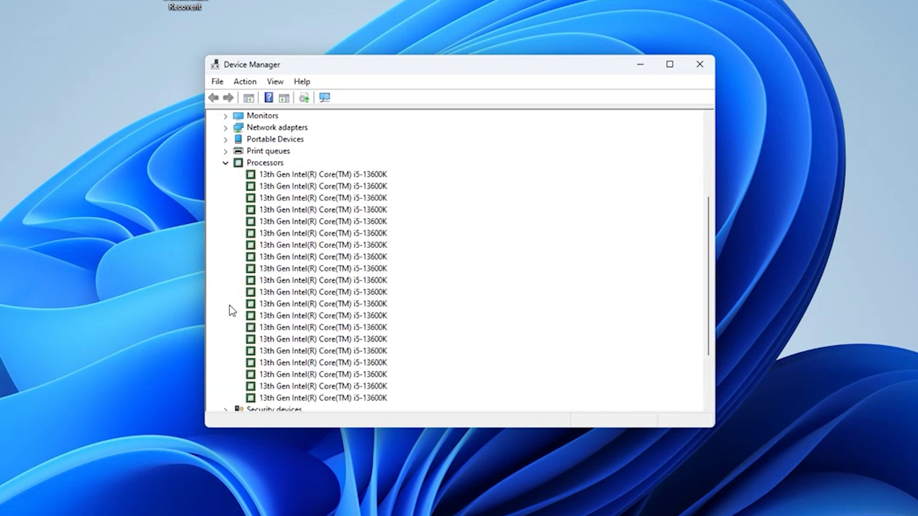
right_click(306, 175)
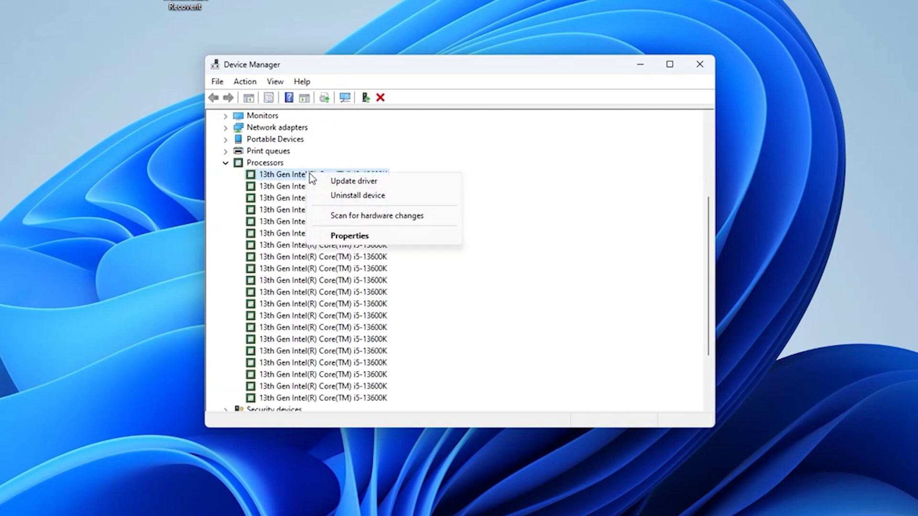
click(348, 189)
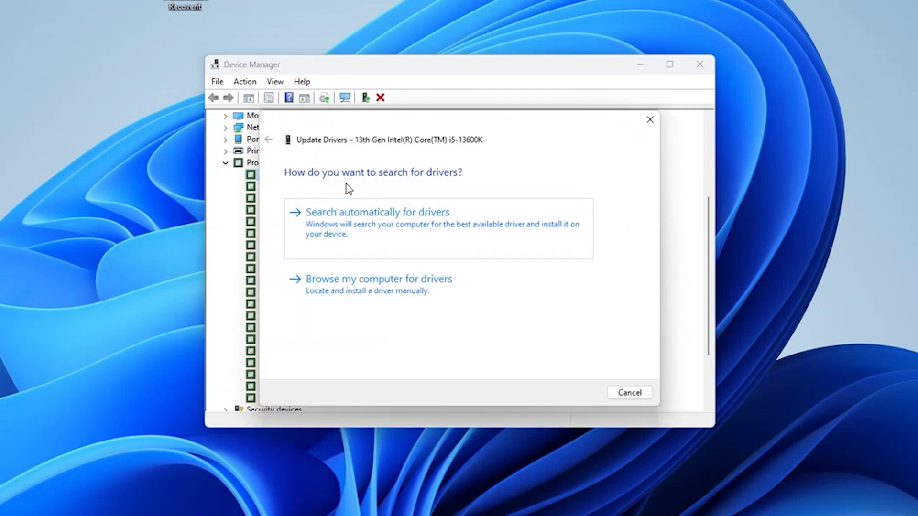
click(383, 237)
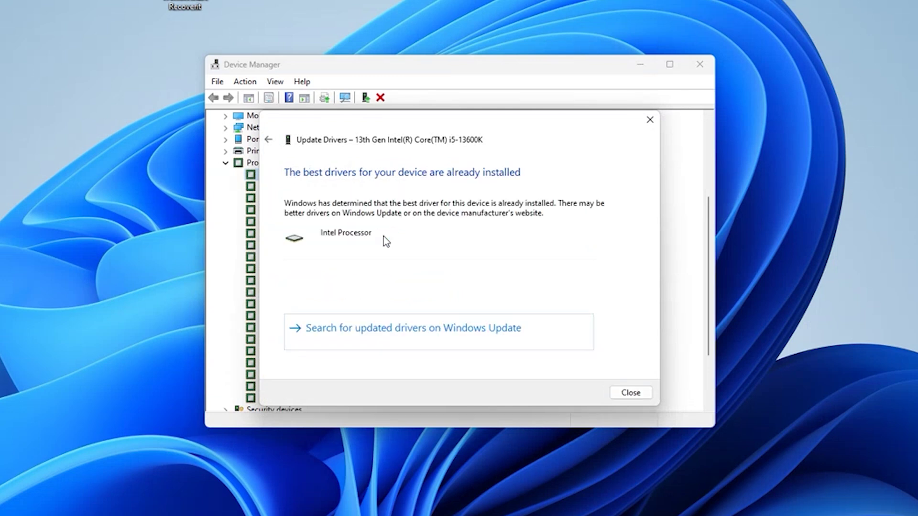